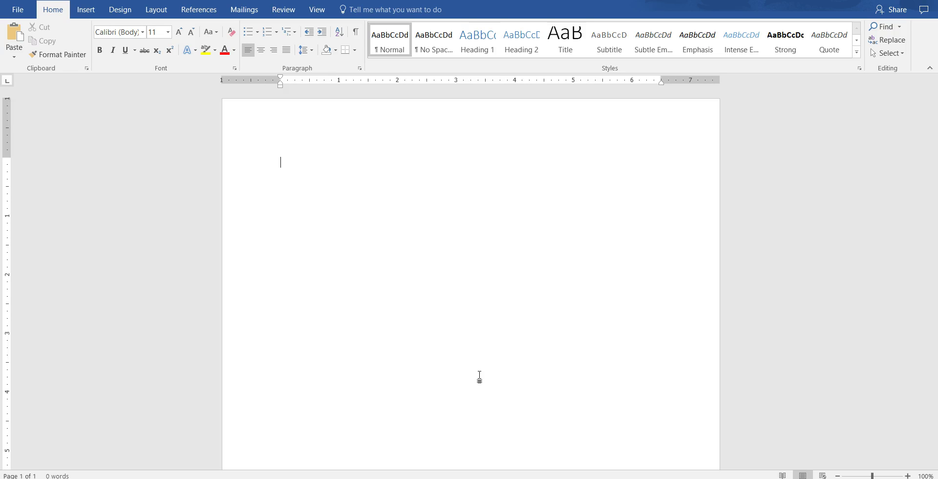
Step: Set the whole document's font to Times New Roman, size 12
key("ctrl+a")
left_click(143, 32)
left_click(125, 77)
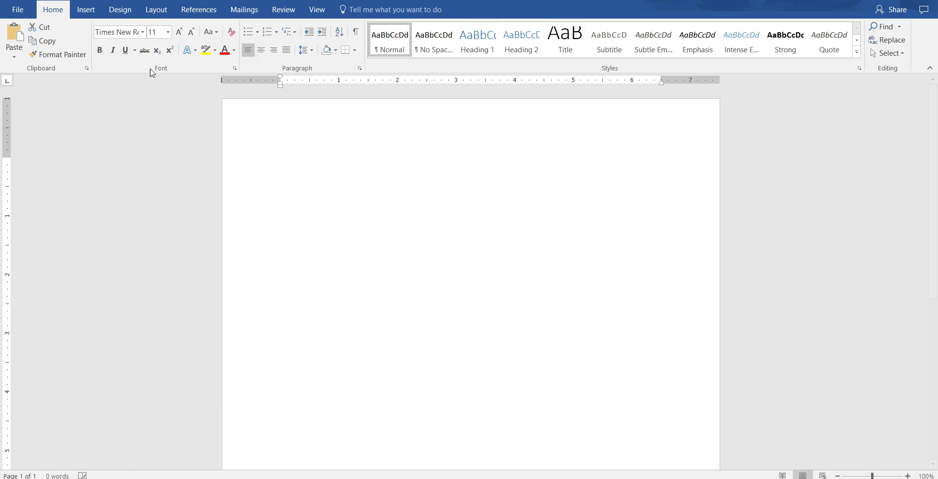
left_click(168, 33)
left_click(150, 91)
Step: Set the paragraph format to double line spacing, 0 pt after, with no space added between paragraphs of the same style
left_click(360, 69)
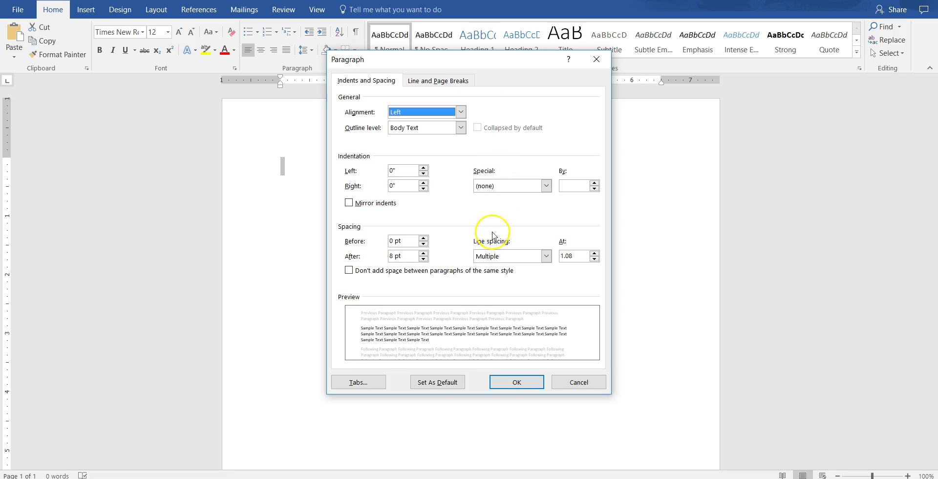
left_click(487, 256)
left_click(488, 284)
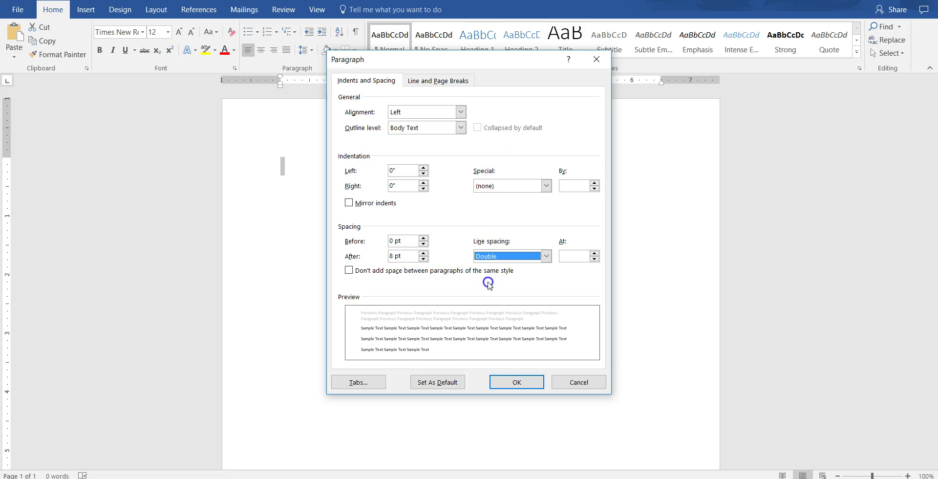
left_click(423, 259)
left_click(423, 259)
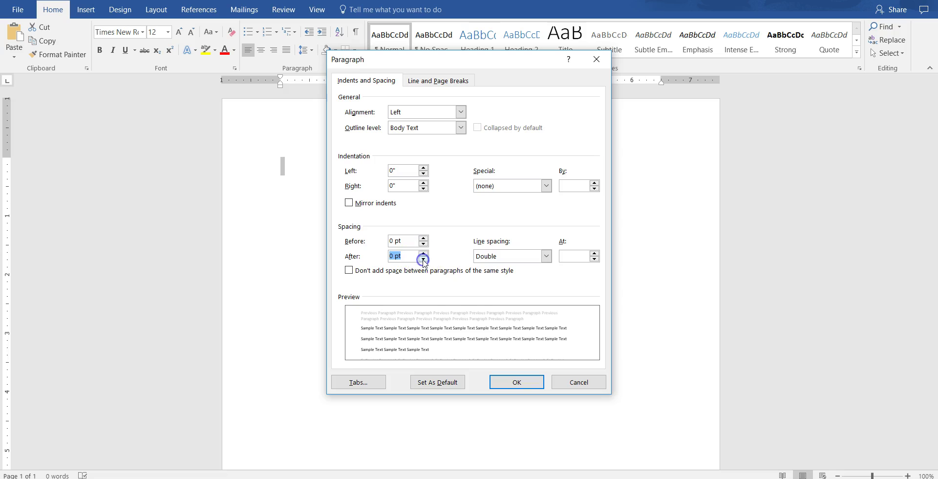
left_click(350, 271)
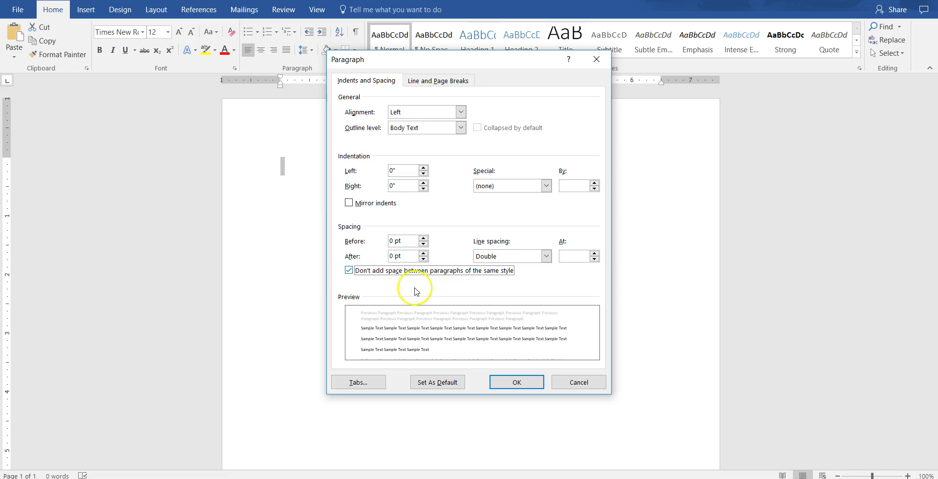
left_click(517, 382)
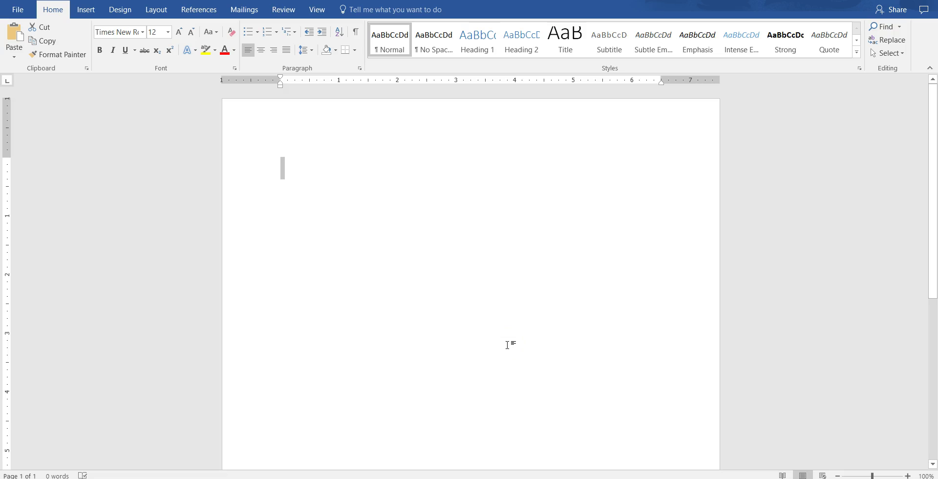
Step: Insert a header with the built-in Blank layout and delete its placeholder text
left_click(79, 7)
left_click(535, 35)
left_click(535, 35)
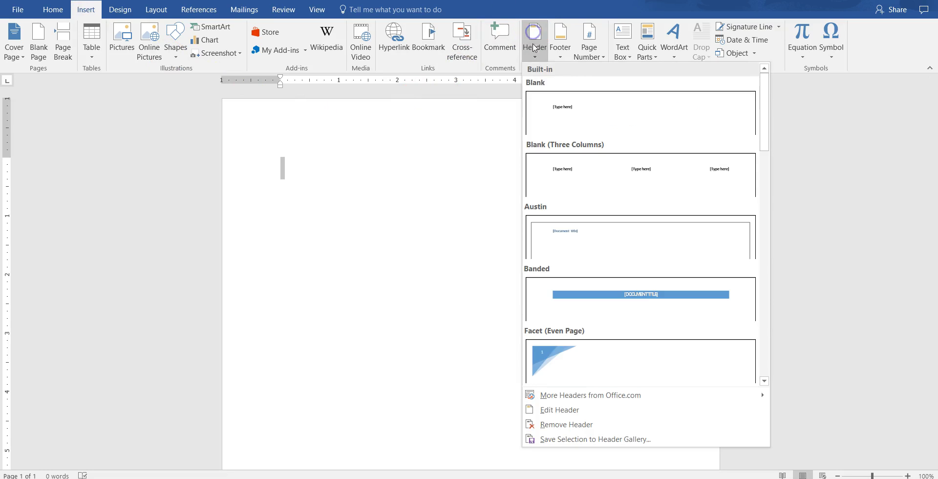
left_click(544, 118)
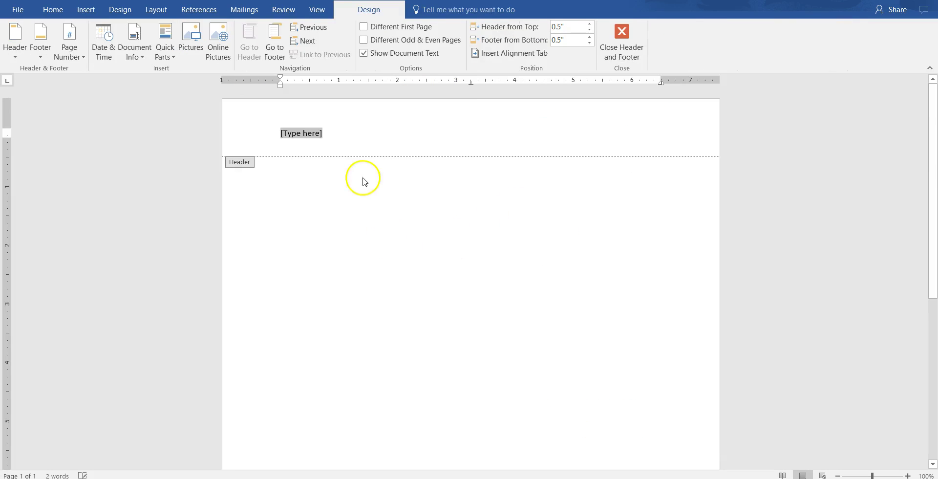
left_click(367, 143)
left_click(360, 133)
double_click(360, 133)
key("Delete")
Step: Place the cursor in the empty header and turn on the Different First Page option
double_click(357, 191)
double_click(344, 131)
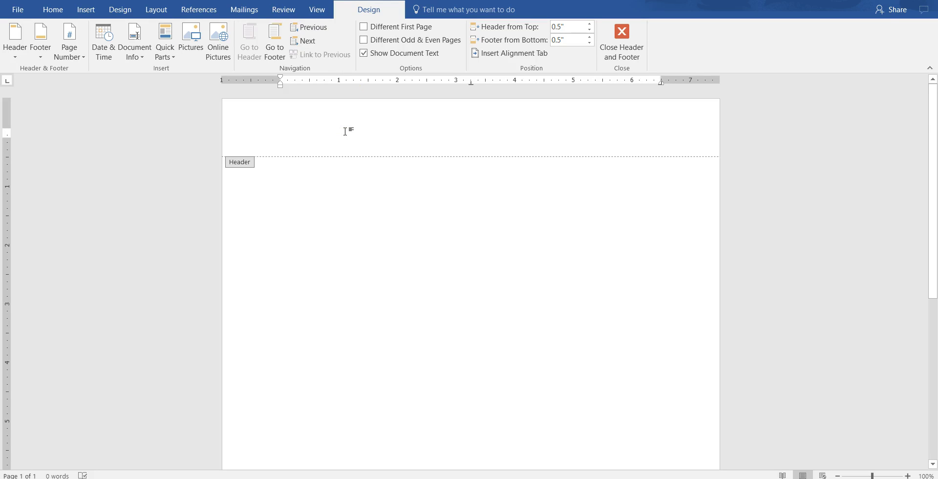
left_click(346, 132)
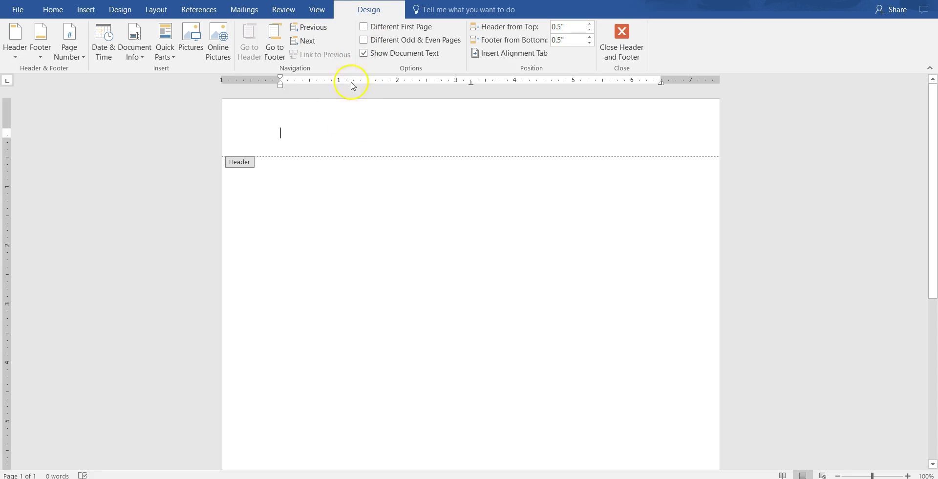
left_click(369, 17)
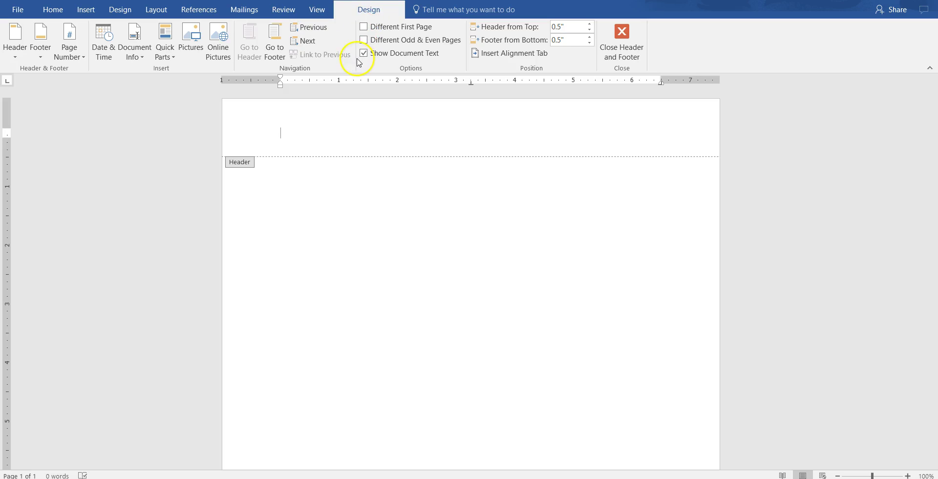
left_click(368, 33)
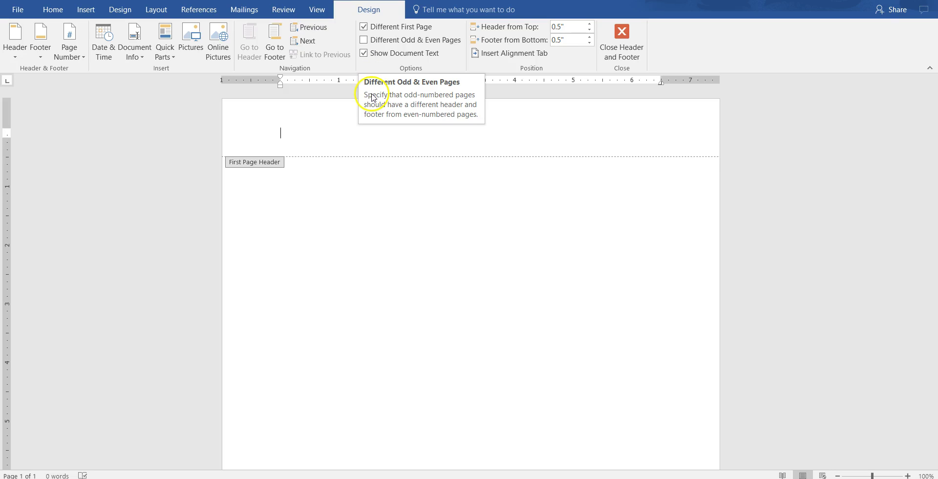
Step: Set the first page header's font to Times New Roman, size 12
left_click(62, 9)
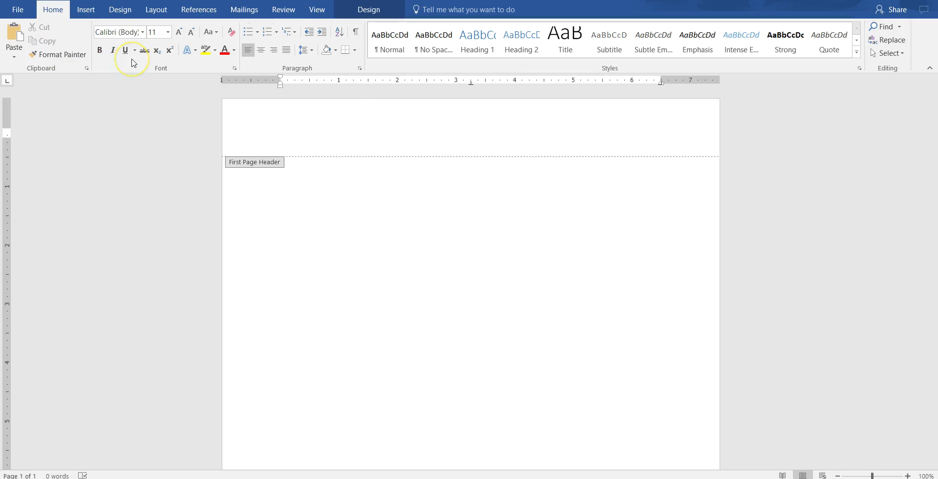
left_click(142, 33)
left_click(142, 101)
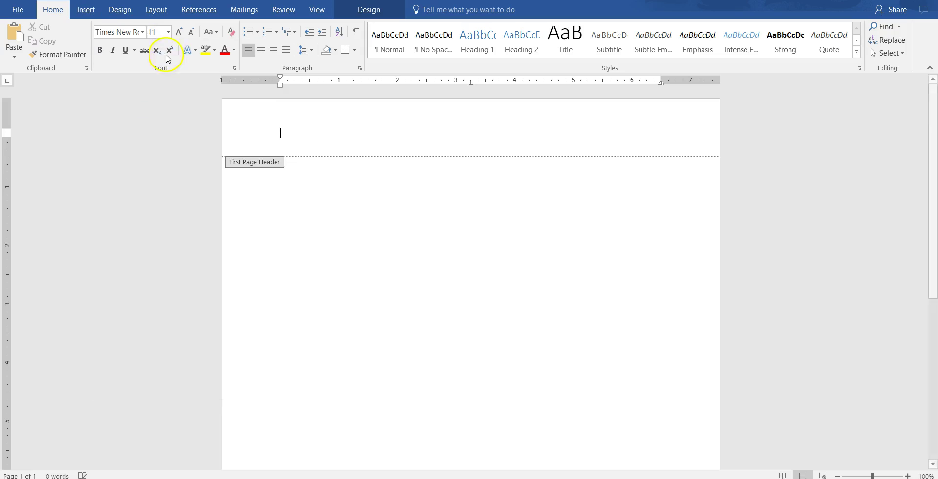
left_click(167, 32)
left_click(152, 93)
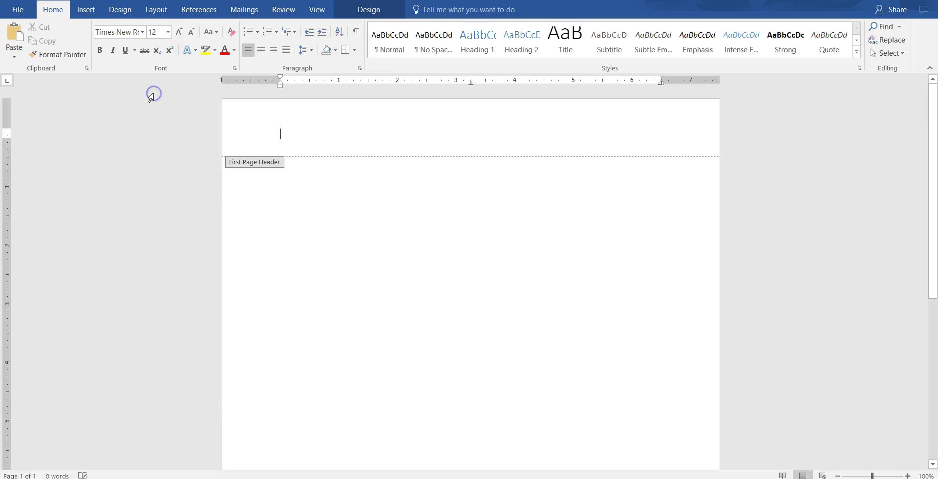
Step: Enter "Running head: THE TITLE OF MY PAPER" in the first page header
left_click(279, 120)
type("Running")
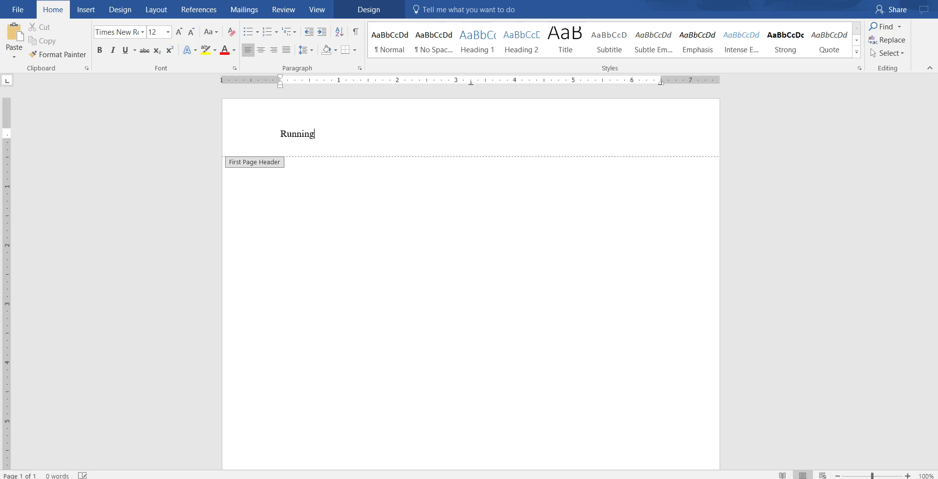
type(" head: THE TITLE OF MY PAPER")
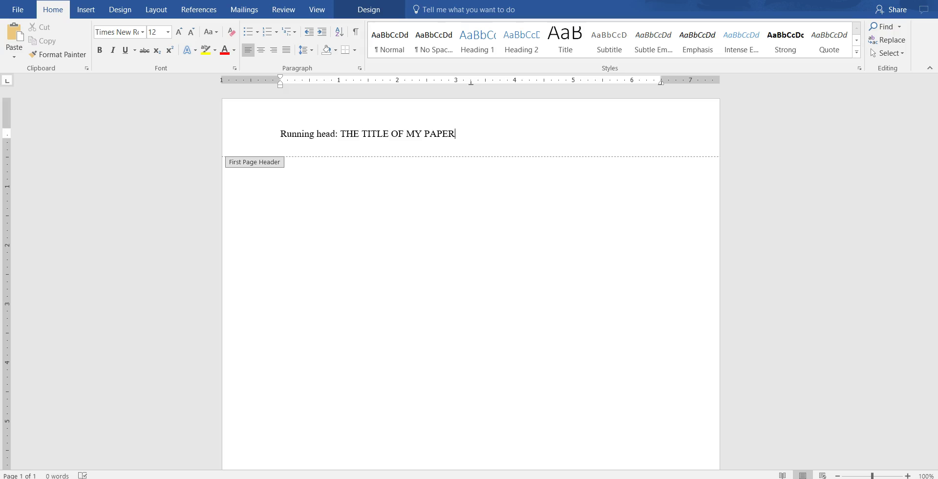
Step: Insert a Plain Number page number at the current position, directly after the running head
left_click(86, 10)
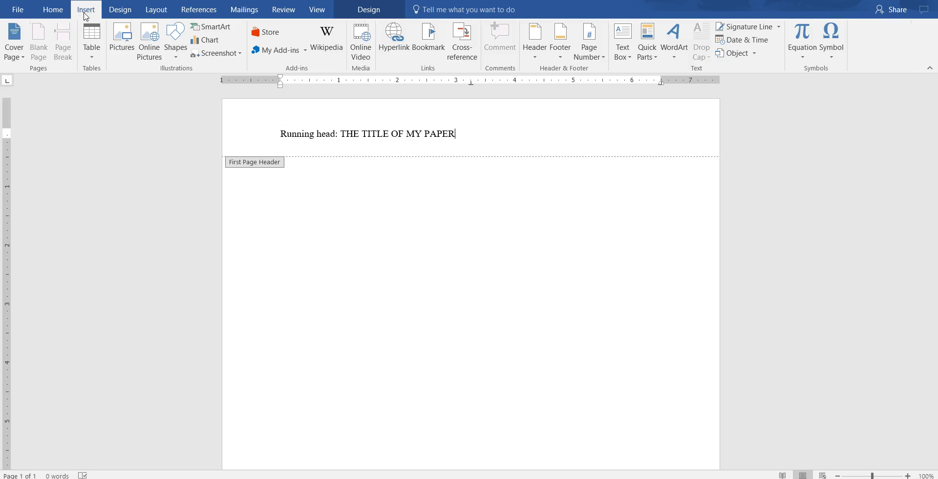
left_click(460, 55)
left_click(589, 44)
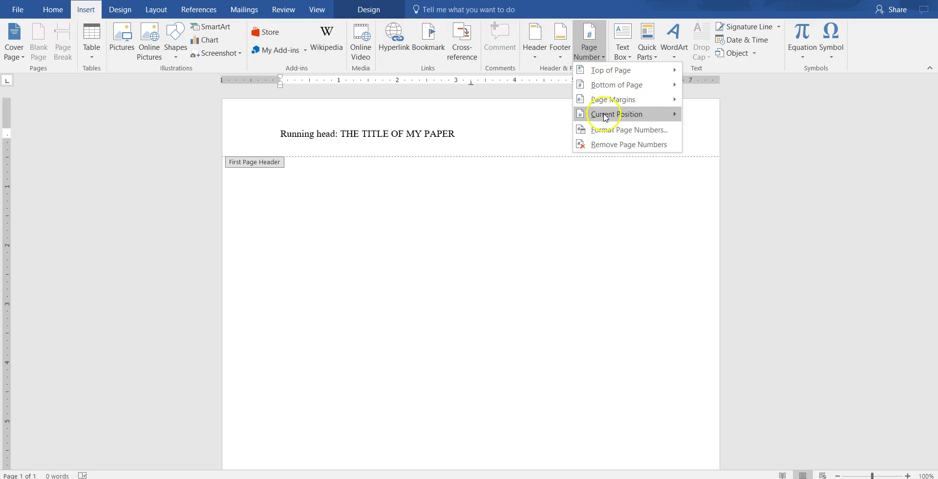
mouse_move(605, 116)
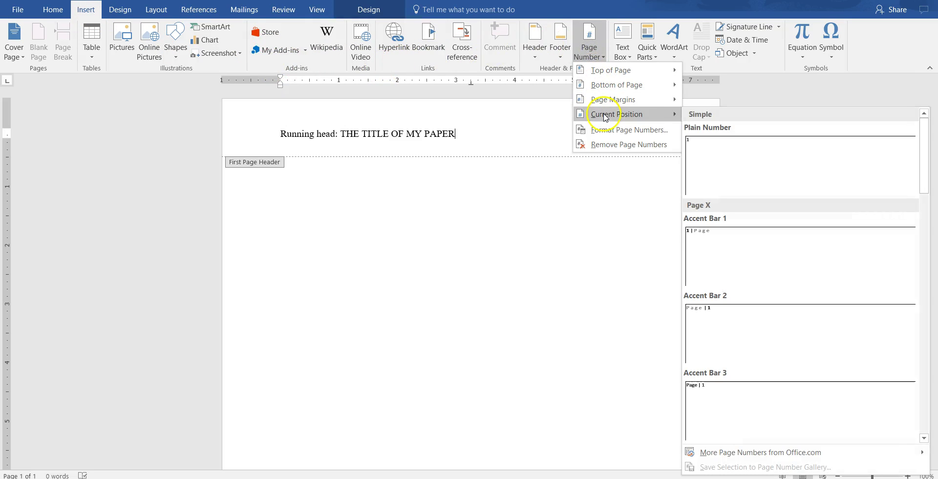
left_click(710, 149)
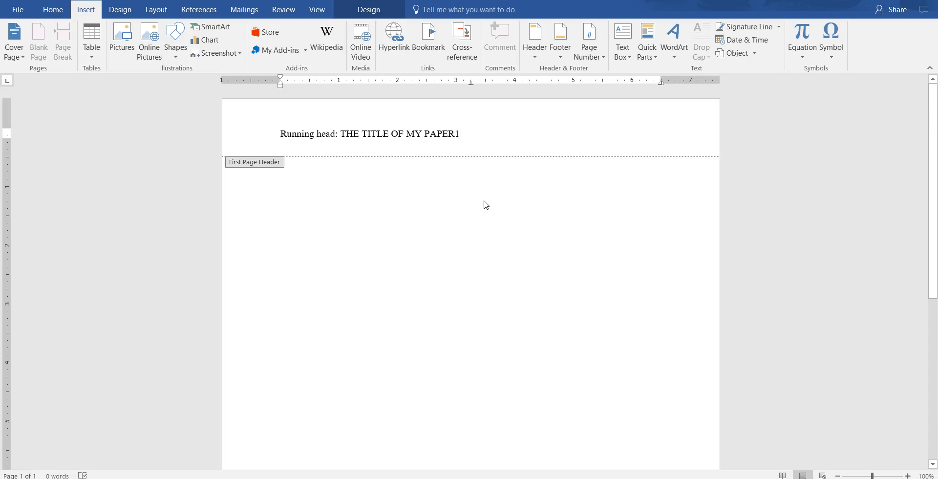
Step: Tab the page number over to the header's right margin and return to the document body
key("Left")
key("Tab")
key("Tab")
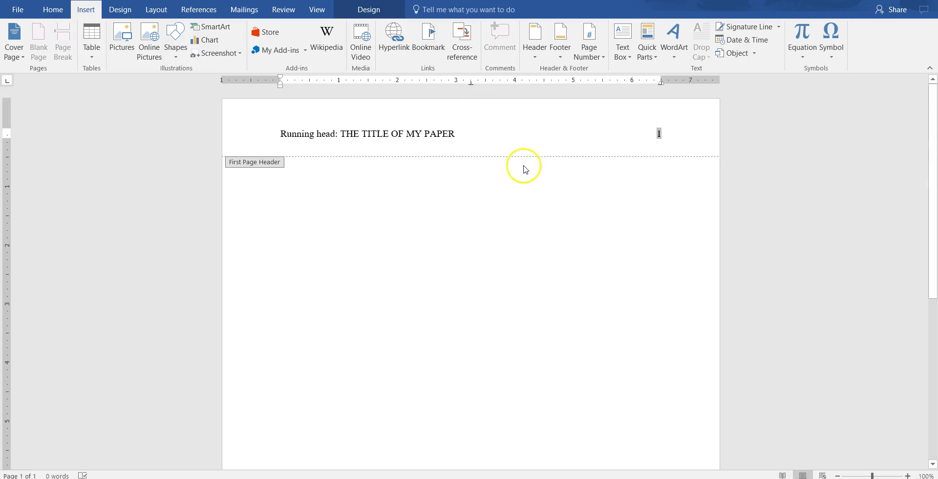
double_click(488, 196)
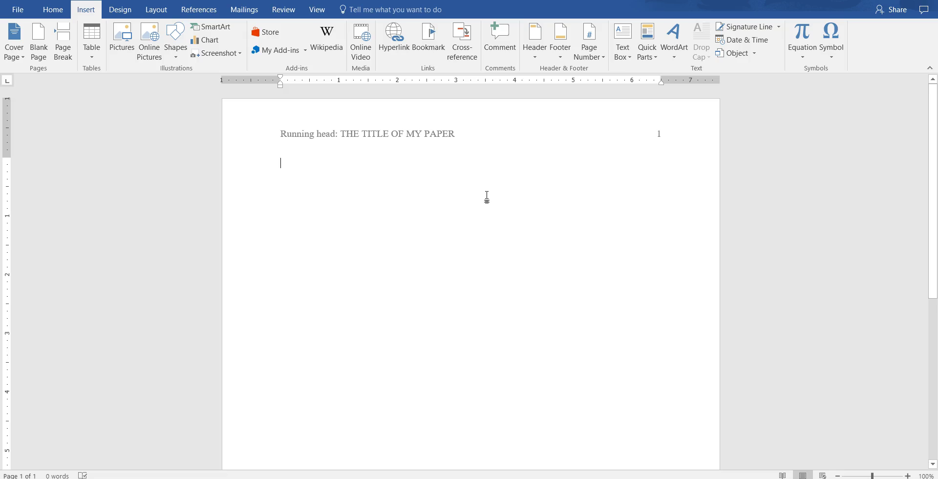
Step: Leave six blank lines at the start of the body and enter the centred title "The Title of My Paper"
key("Return")
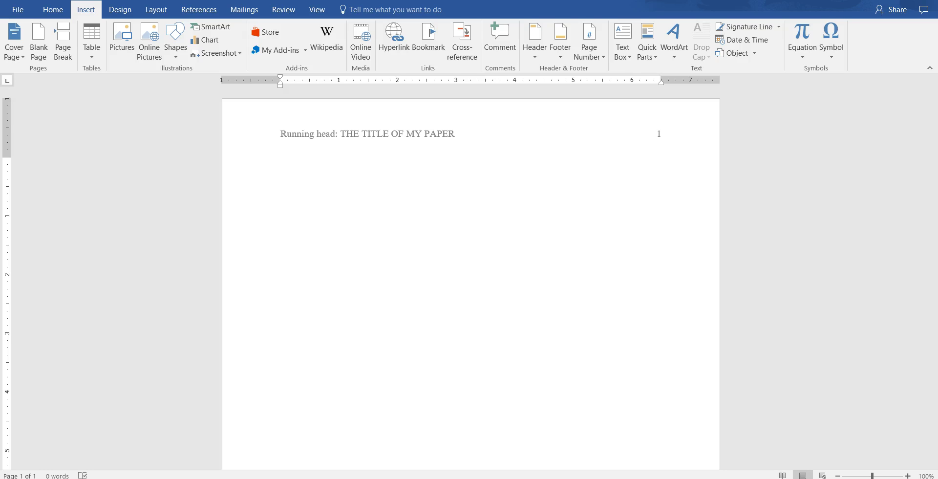
left_click(52, 11)
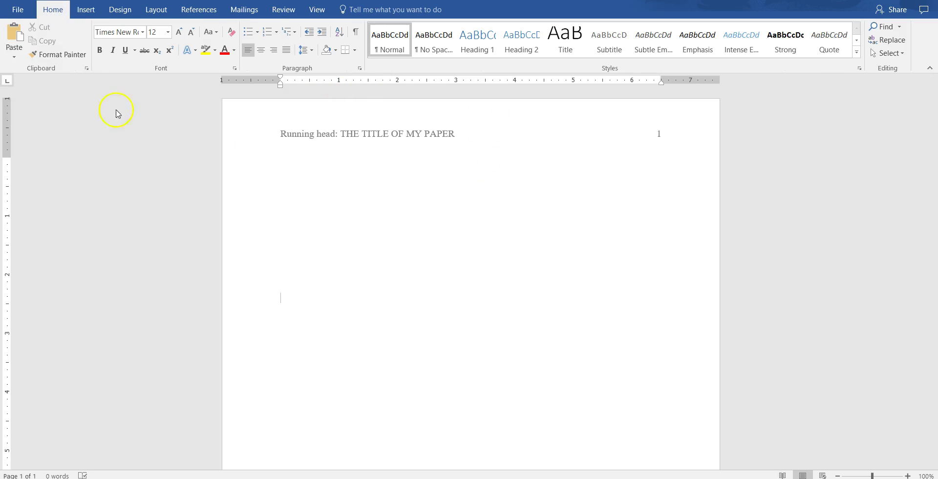
left_click(261, 51)
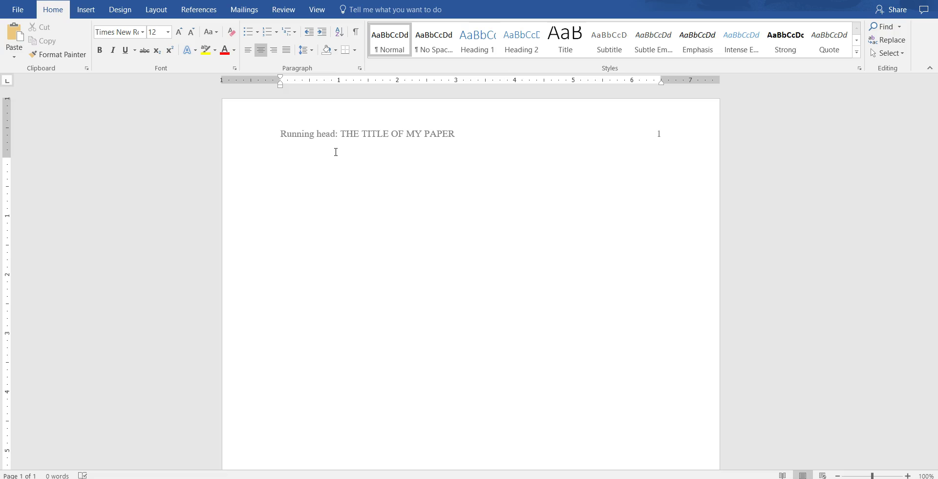
type("The Title of My Paper")
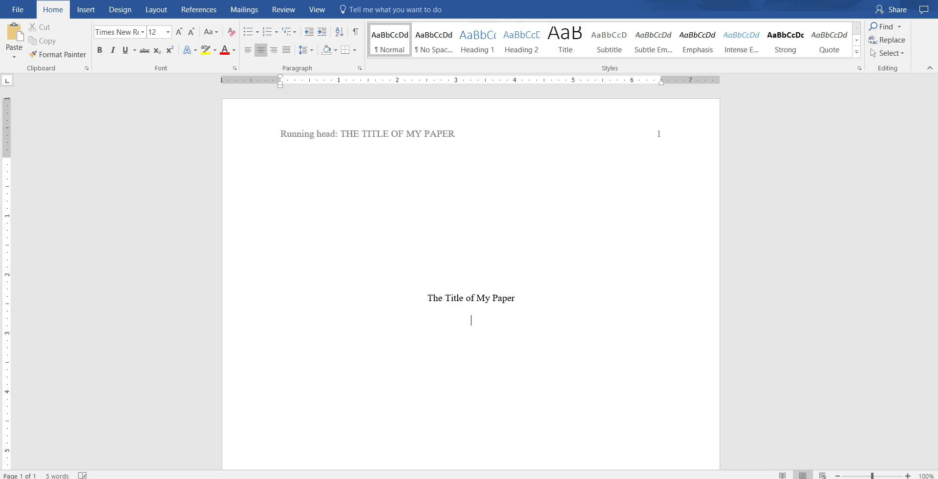
Step: Enter the author's full name below the title, with "Zane State College" on the following line
type("Darrell Lagace")
key("Return")
type("Zane State College")
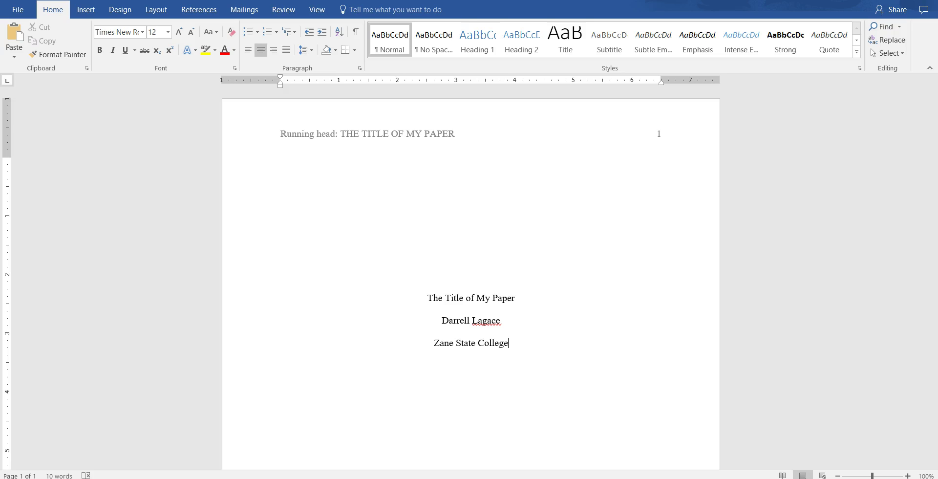
Step: Add blank lines below the college name until the cursor reaches a second page
left_click(86, 10)
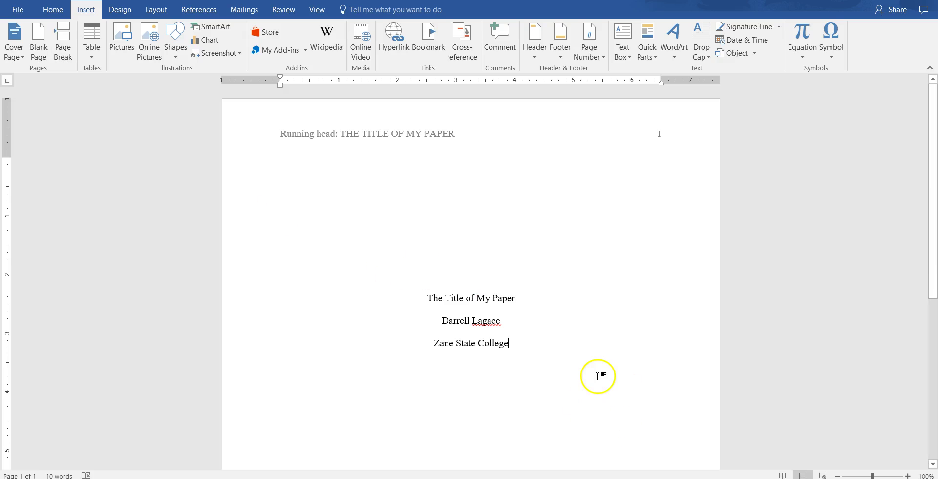
key("Return")
key("Return")
type(".")
key("Return")
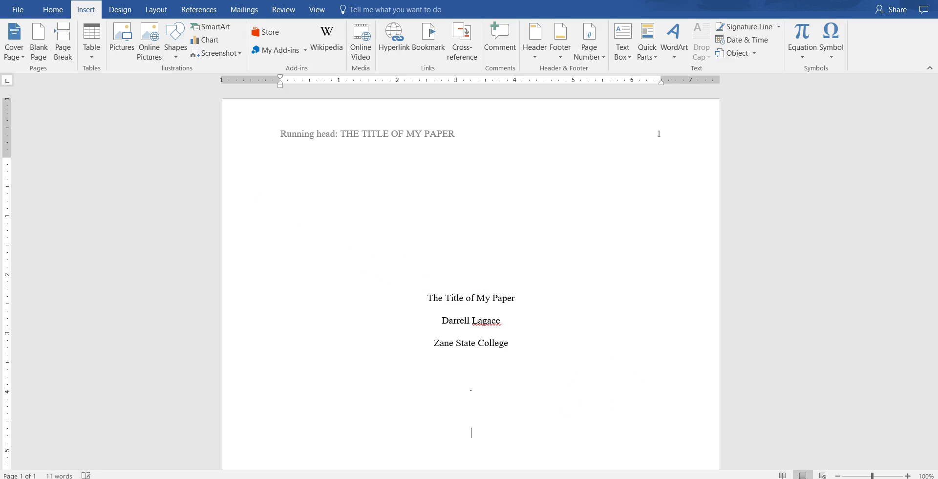
key("BackSpace")
key("BackSpace")
key("Return")
key("Return")
key("Return")
key("Return")
key("Return")
key("Return")
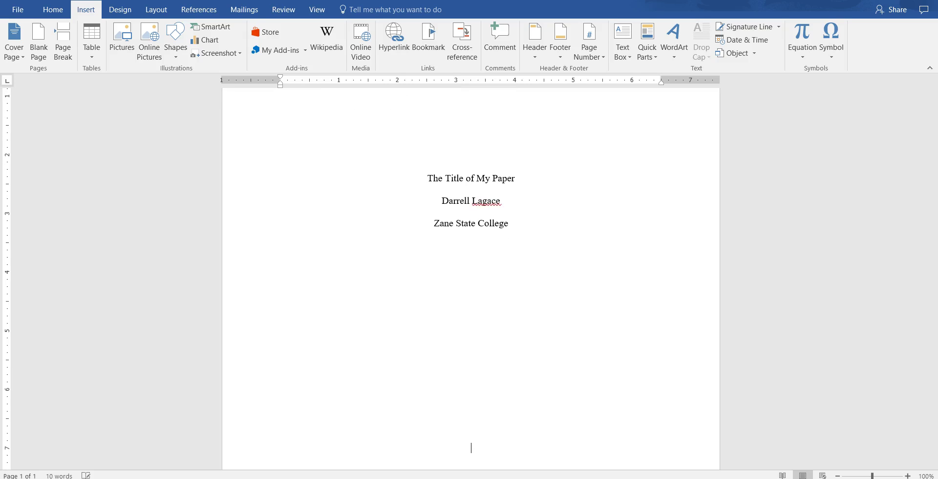
key("Return")
key("Return")
key("Return")
key("Return")
key("Return")
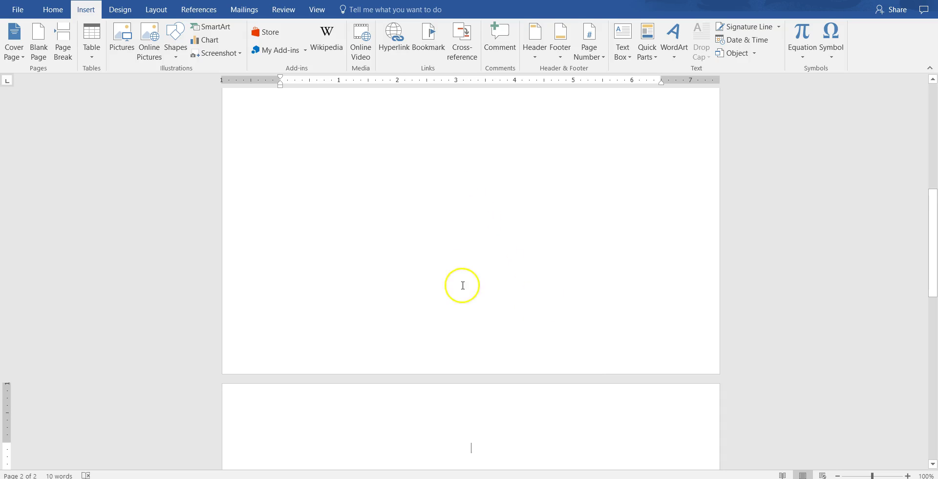
Step: Open the second page's header, set its font to Times New Roman 12, and enter "THE TITLE OF MY PAPER"
scroll(465, 309, "down", 2)
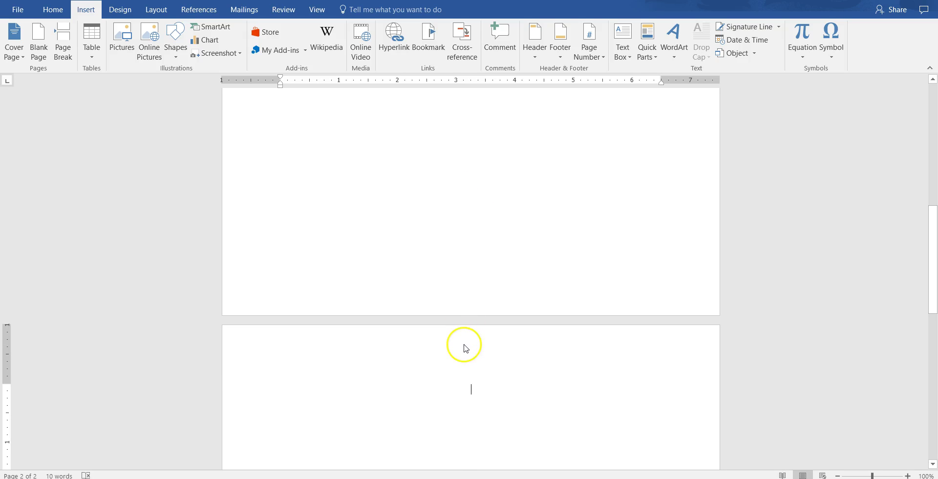
left_click(441, 367)
double_click(441, 367)
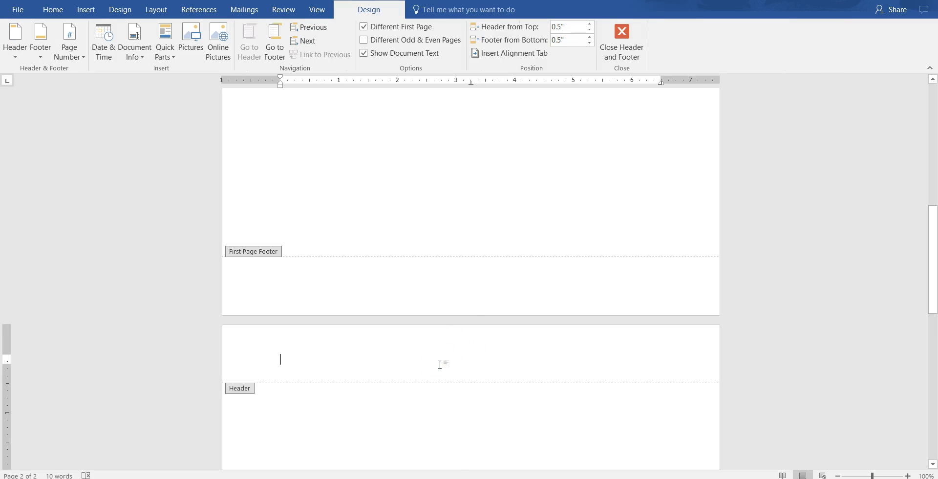
left_click(63, 10)
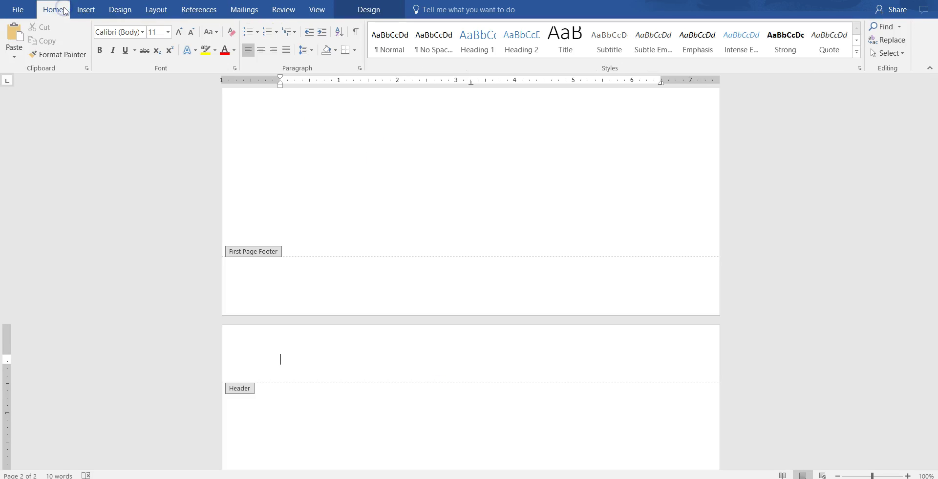
left_click(143, 31)
left_click(141, 102)
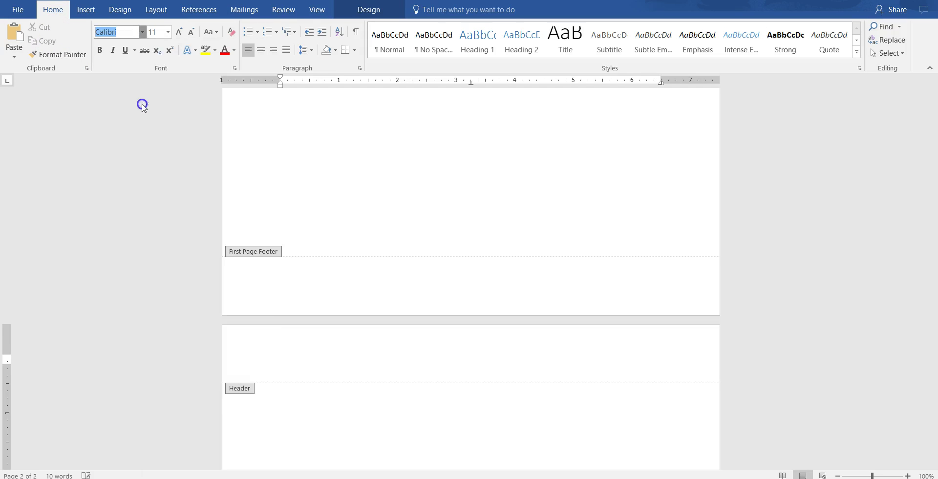
left_click(167, 32)
left_click(153, 92)
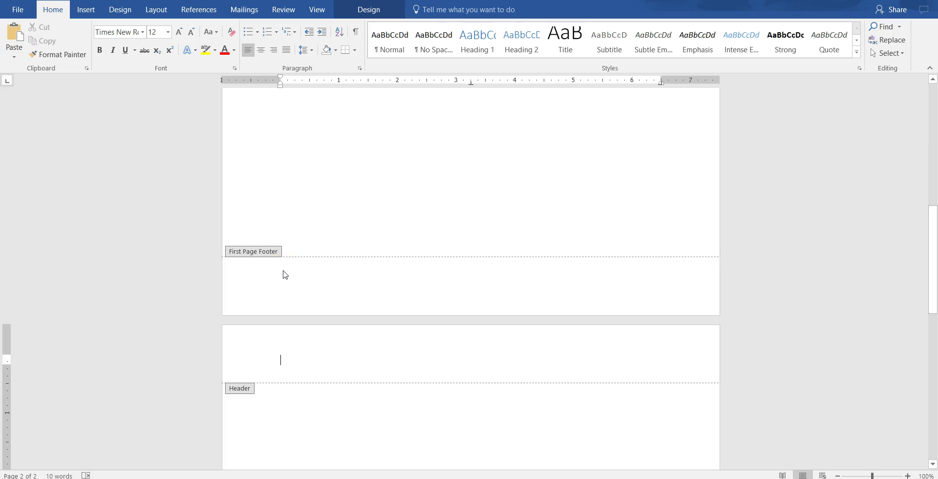
type("THE TITLE OF MY PAPER")
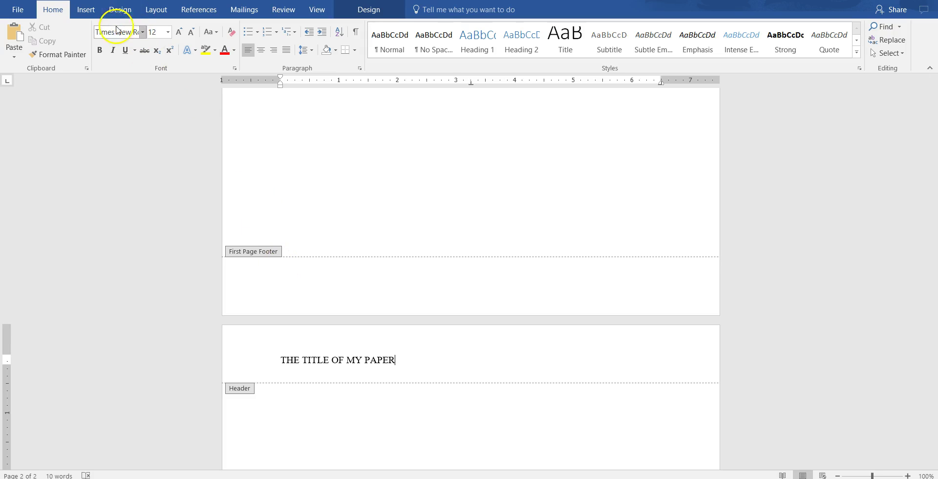
Step: Insert a plain page number after the header title, tab it to the right margin, and return to the document body
left_click(84, 11)
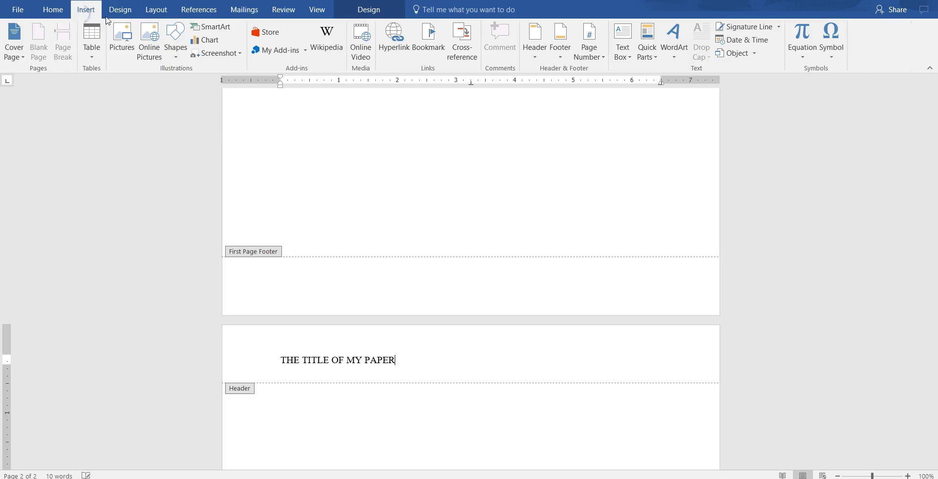
left_click(590, 46)
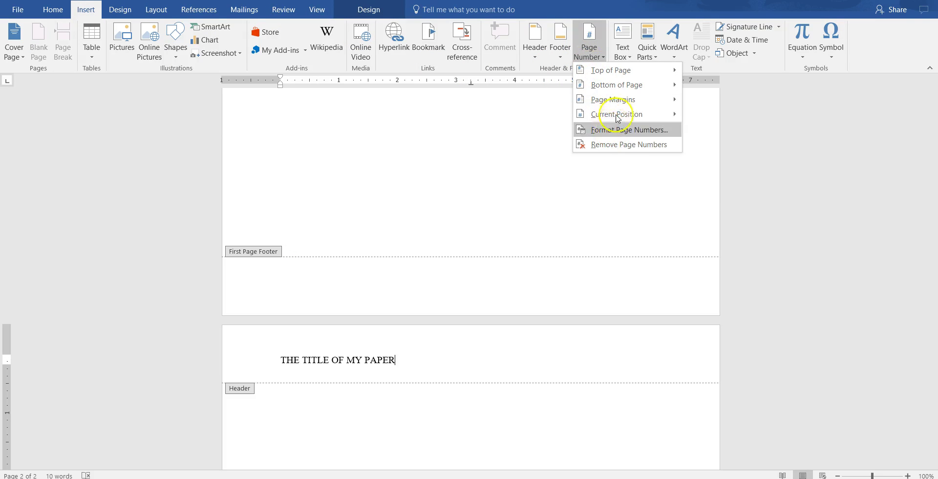
mouse_move(615, 116)
left_click(712, 151)
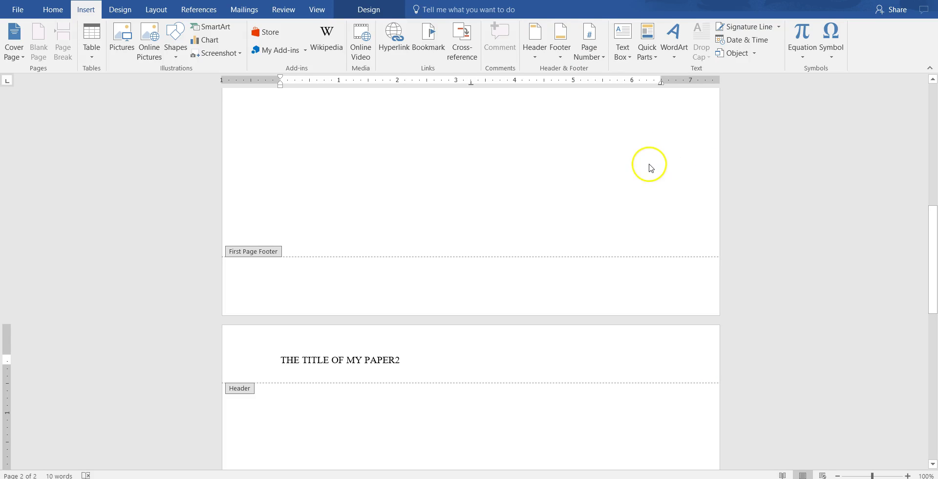
key("Tab")
key("Tab")
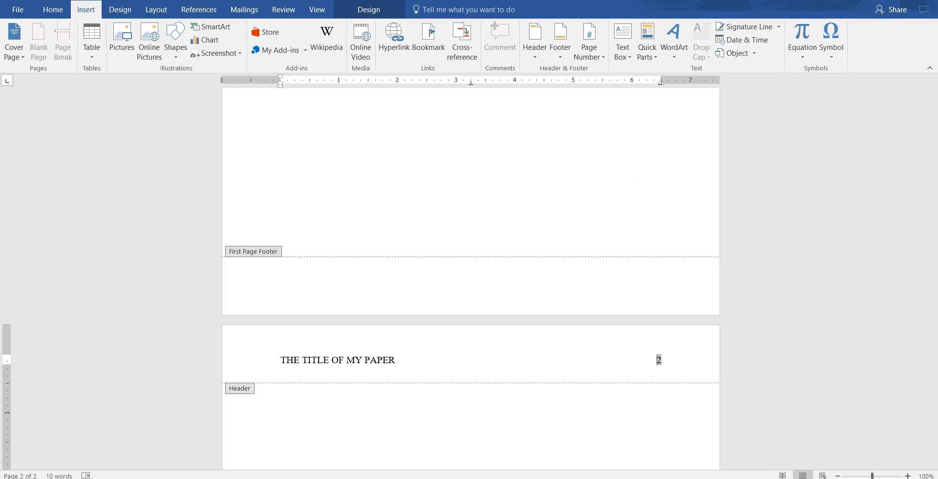
double_click(519, 427)
left_click(557, 384)
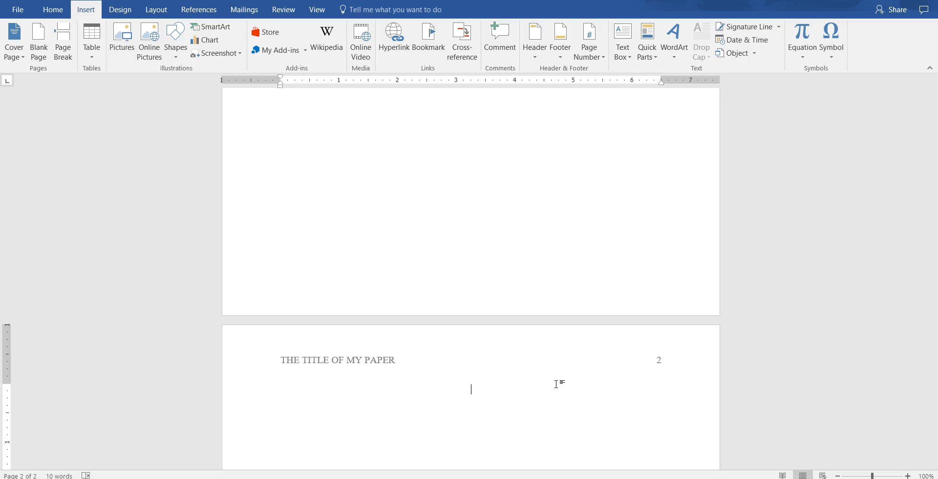
Step: Enter the centred title "The Title of My Paper" on page two and left-align the line below it
type("The Title of My Paper")
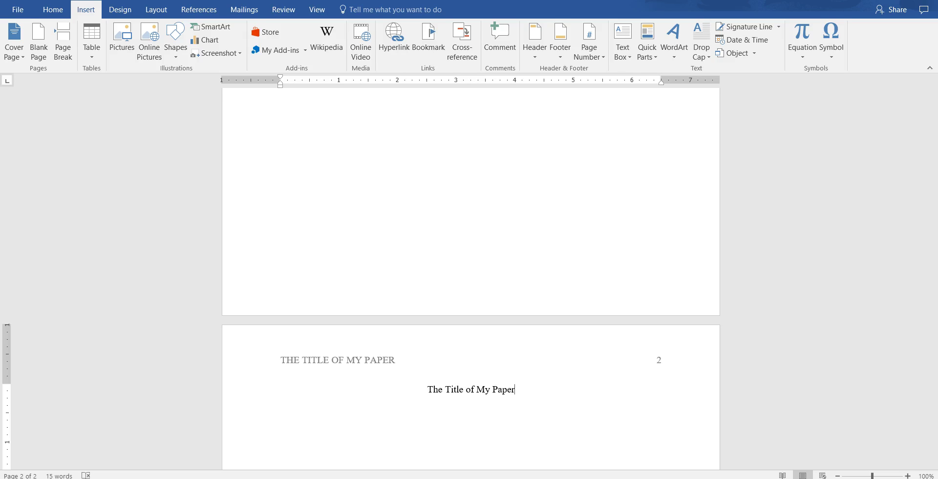
key("Return")
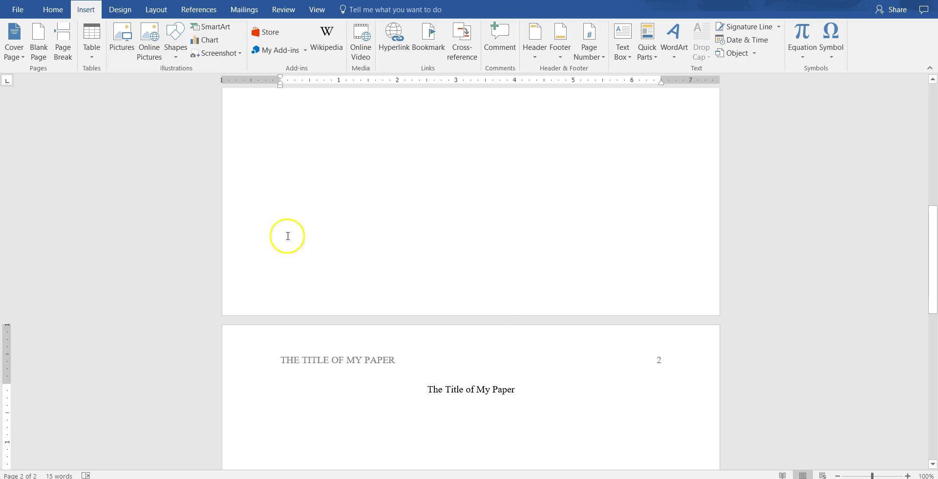
left_click(52, 7)
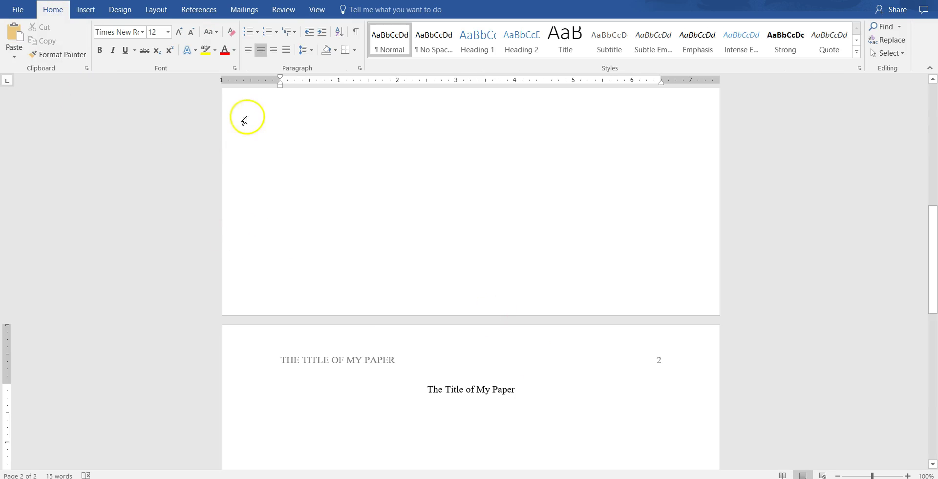
left_click(249, 51)
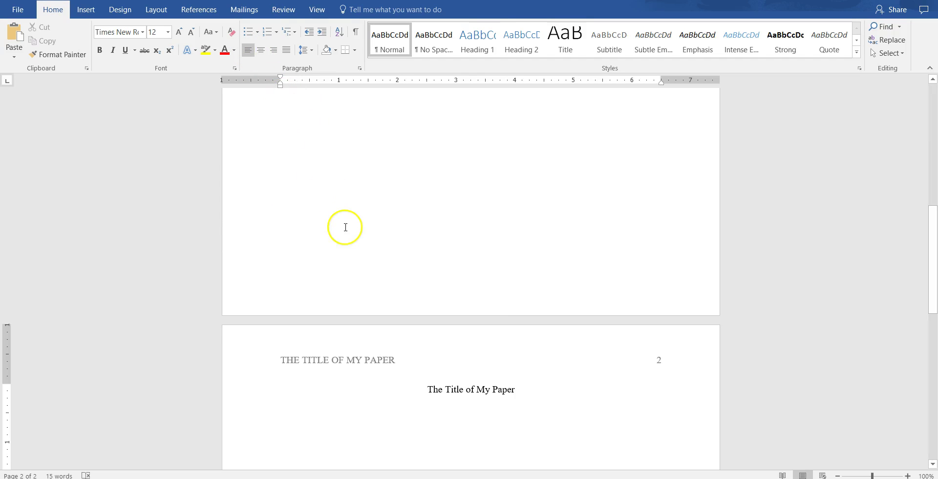
Step: Indent the line below the title with a tab and enter "The introduction of my paper..."
key("Tab")
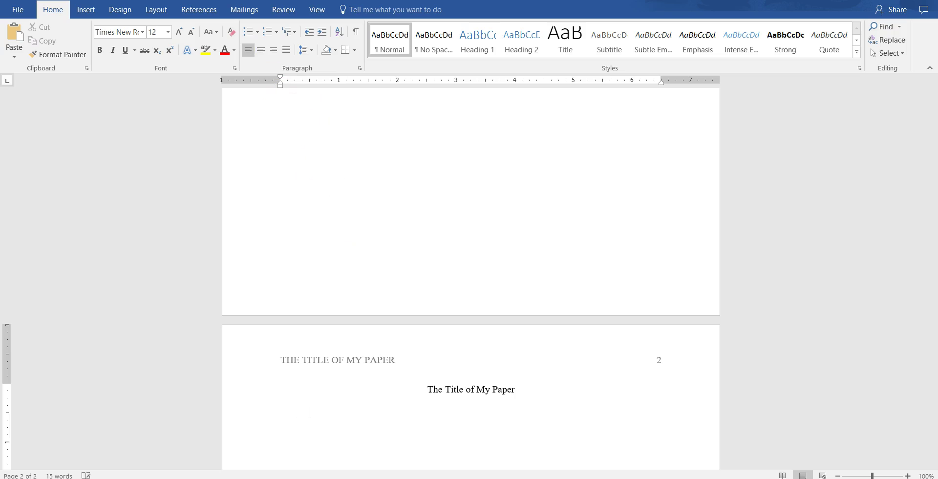
type("The introdu")
type("ction of my paper")
type("...")
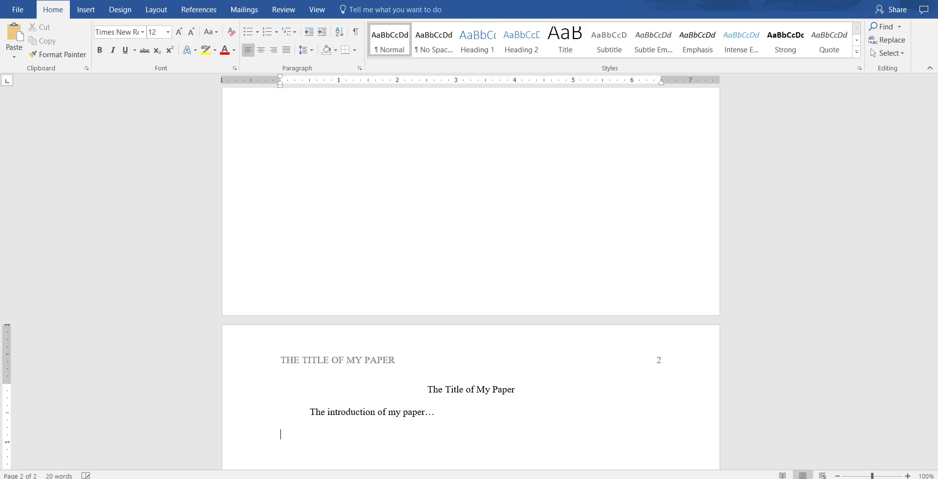
Step: Add blank lines below the introduction text until the cursor reaches a third page
key("Return")
key("Return")
key("Return")
key("Return")
key("Return")
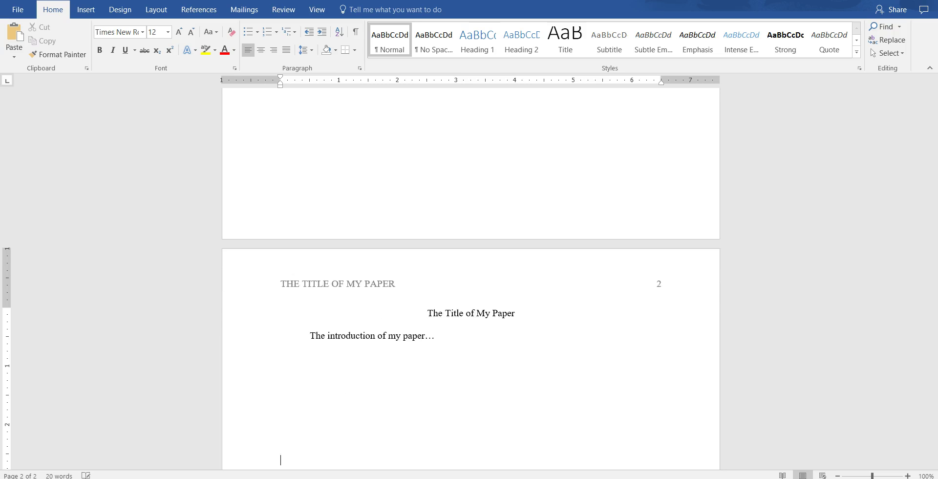
key("Return")
key("Return")
key("Return")
key("Return")
key("Return")
key("Return")
key("Return")
key("Return")
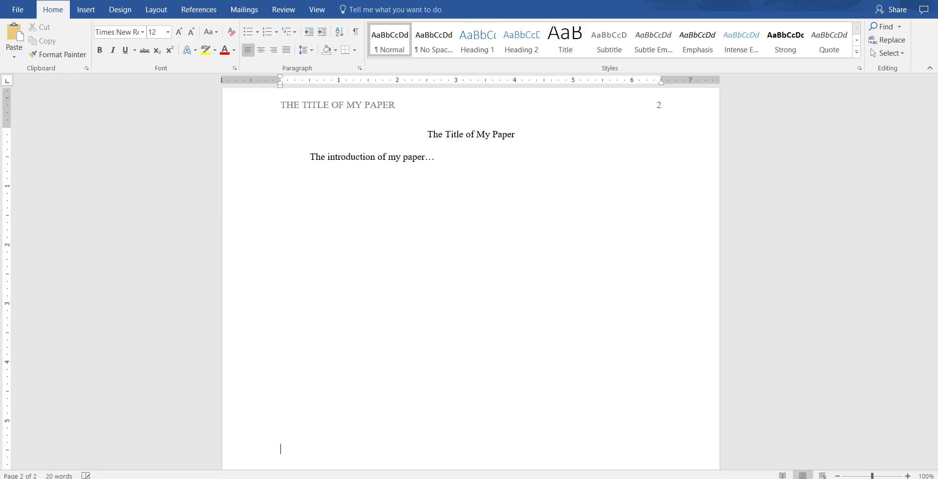
key("Return")
key("Return")
key("Return")
key("Return")
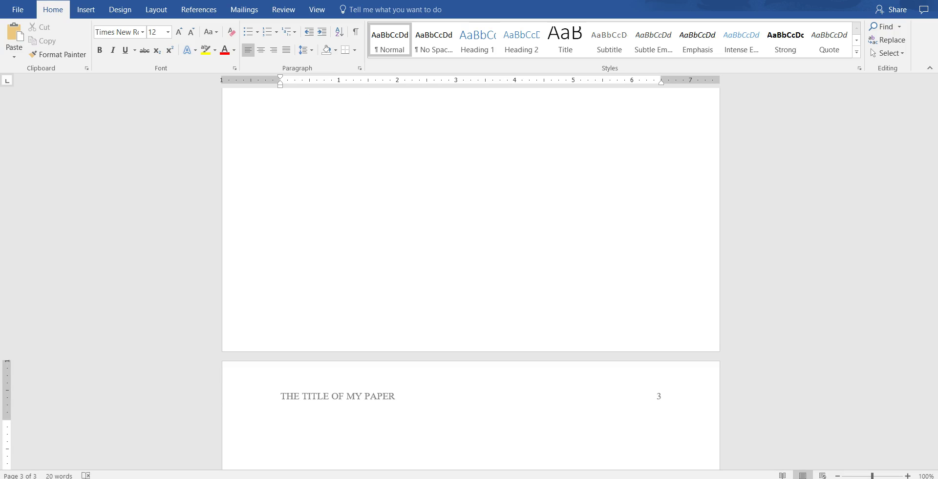
Step: Enter the centred heading "References" on page three and start a left-aligned line below it
key("ctrl+e")
type("References")
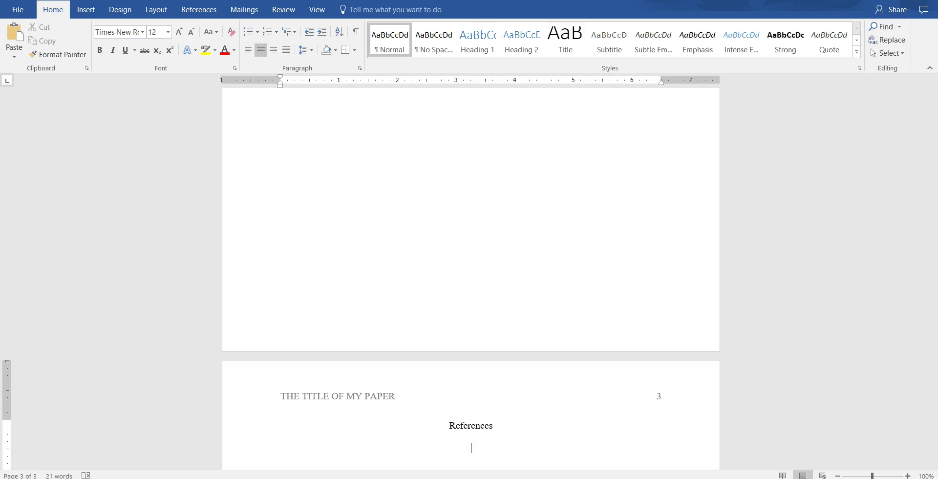
key("Return")
key("ctrl+l")
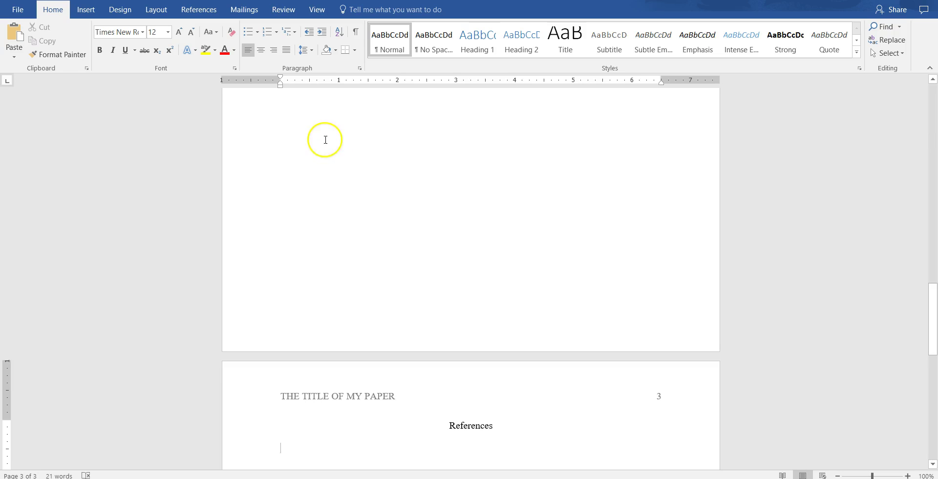
Step: Apply a 0.5" hanging indent to the paragraph below the References heading
left_click(360, 68)
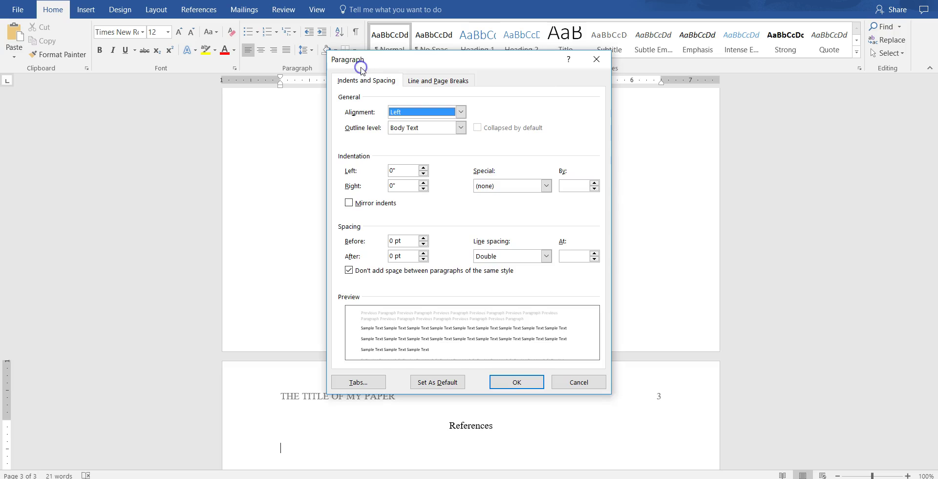
left_click(484, 188)
left_click(500, 214)
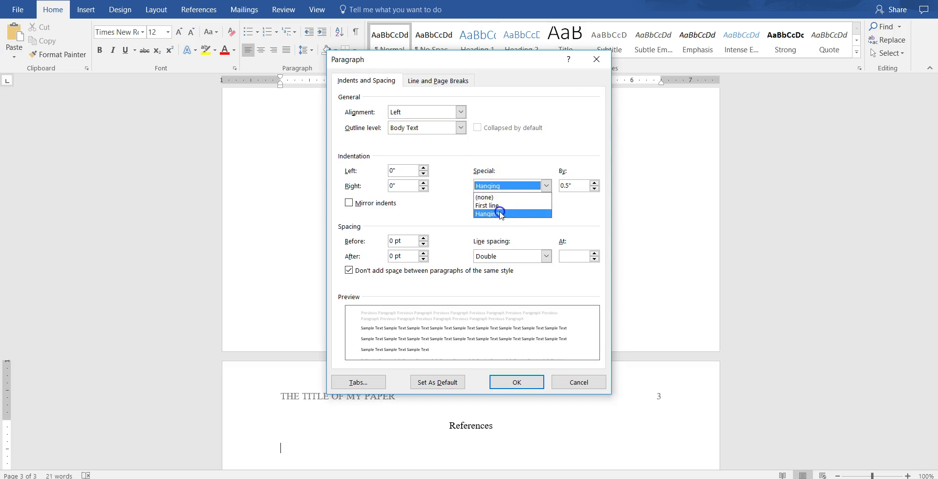
left_click(518, 382)
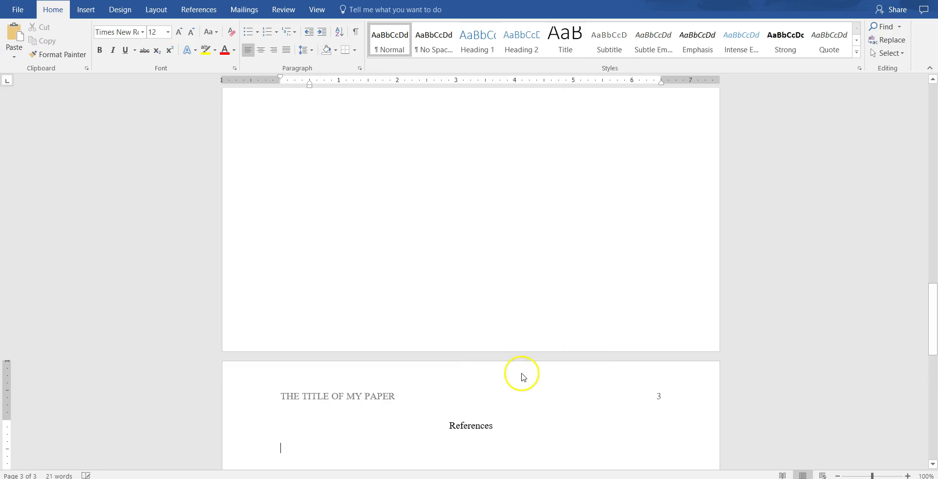